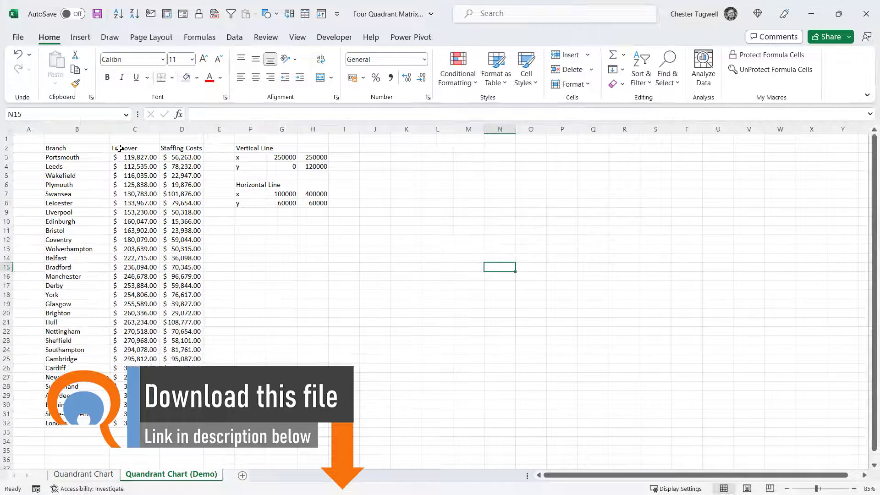
Plot C2:D32 as a plain scatter chart and stretch it larger from both corners.
drag(118, 147, 174, 423)
click(80, 37)
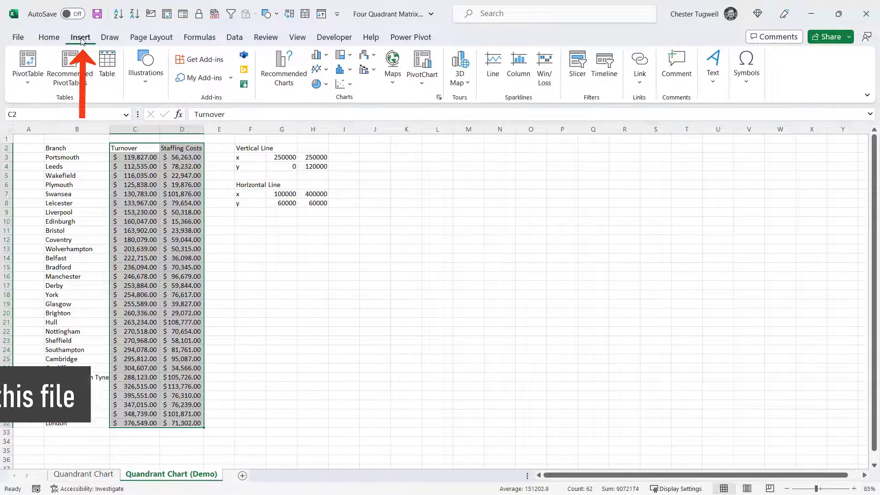
click(350, 85)
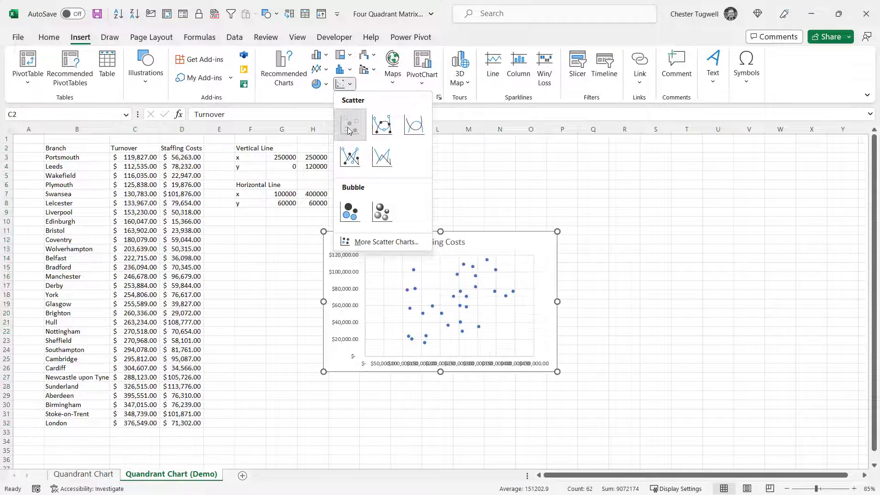
click(351, 125)
drag(323, 232, 260, 165)
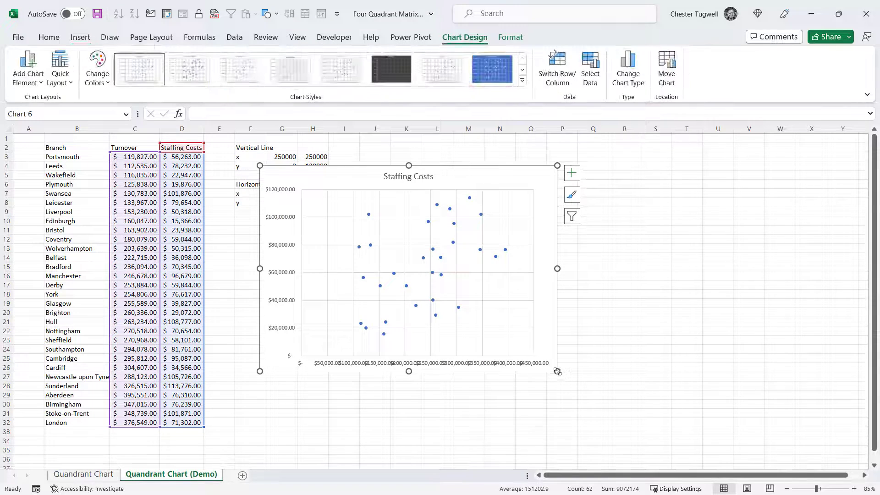
drag(557, 372, 668, 428)
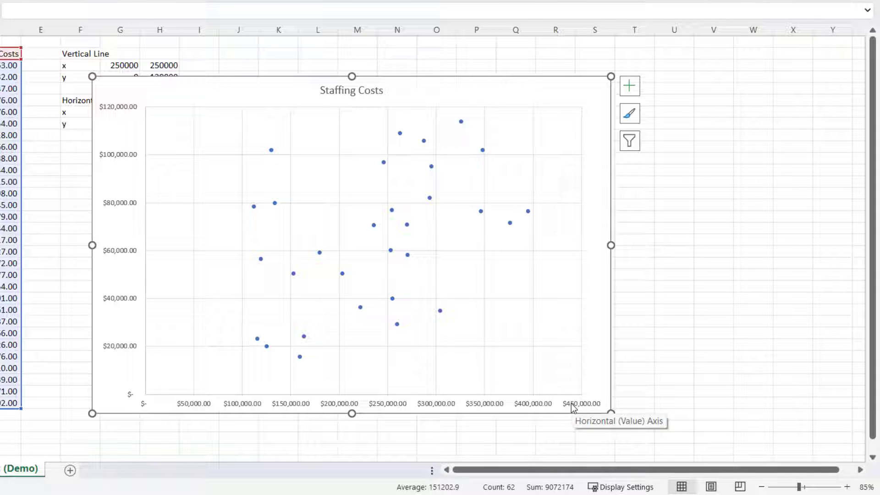
Set the horizontal axis bounds to minimum 100000 and maximum 400000.
double_click(193, 407)
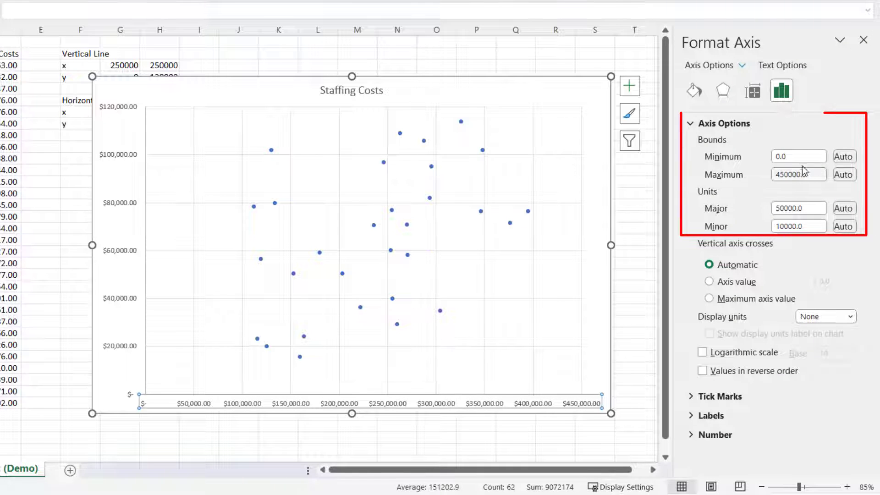
click(739, 153)
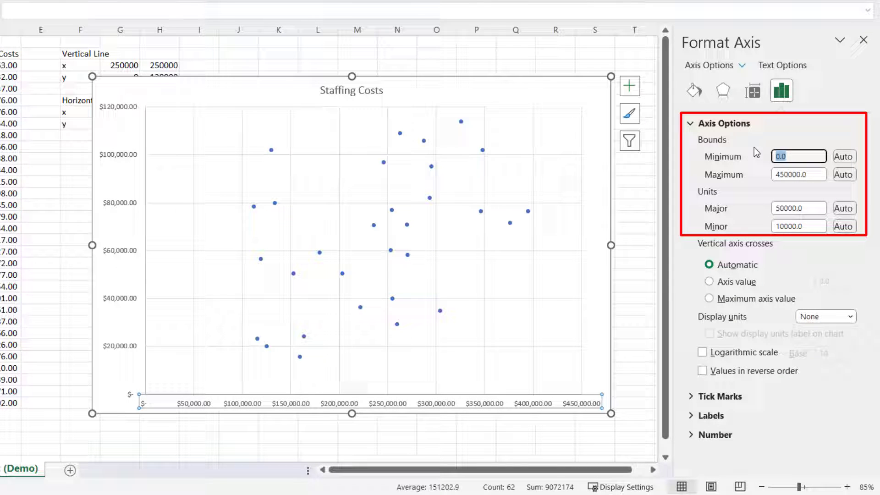
text(100000)
click(817, 175)
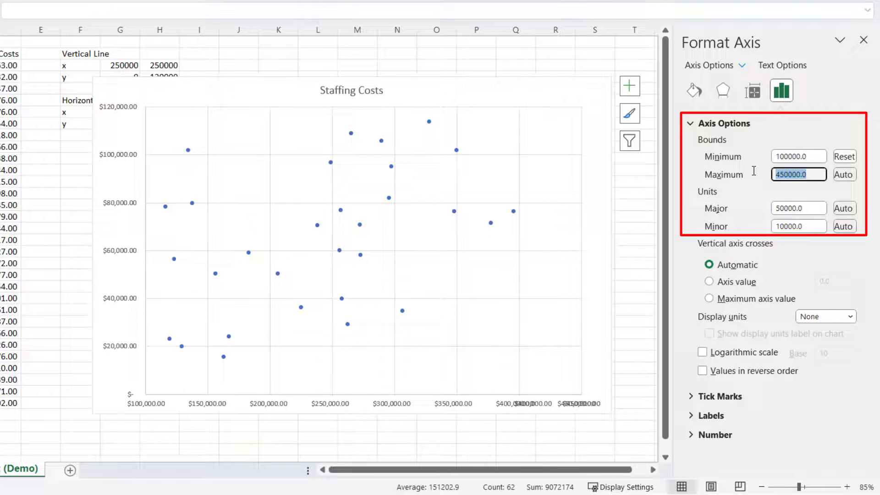
text(400000)
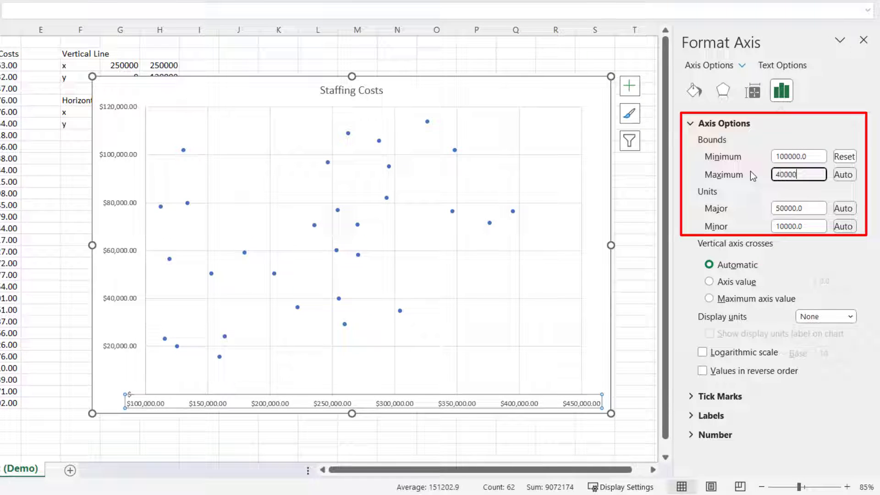
key(Return)
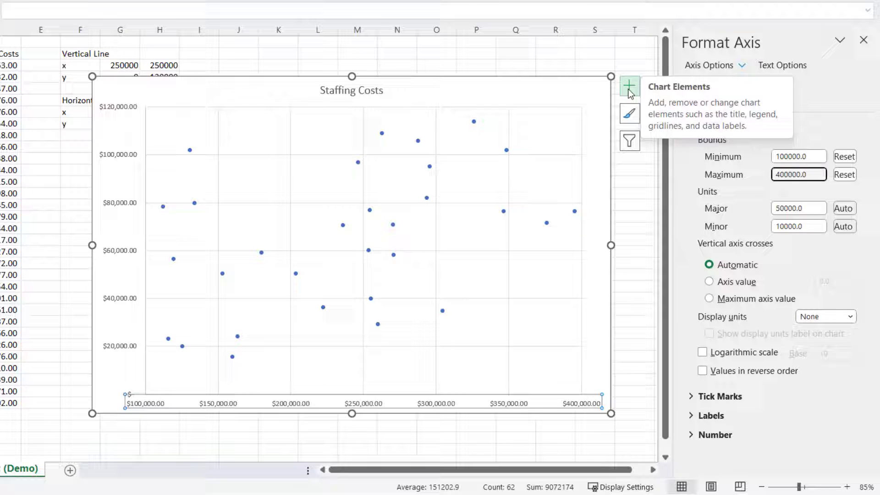
Turn on axis titles and link the vertical title to the Staffing Costs header in D2.
click(630, 93)
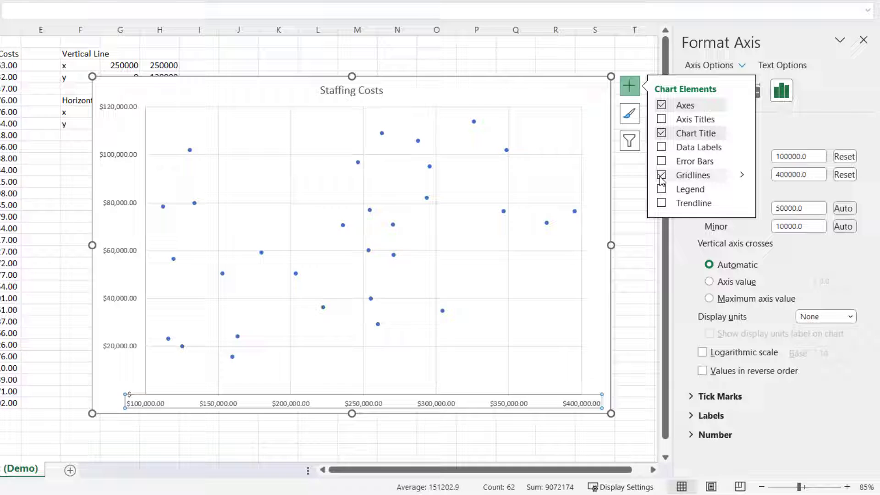
click(662, 119)
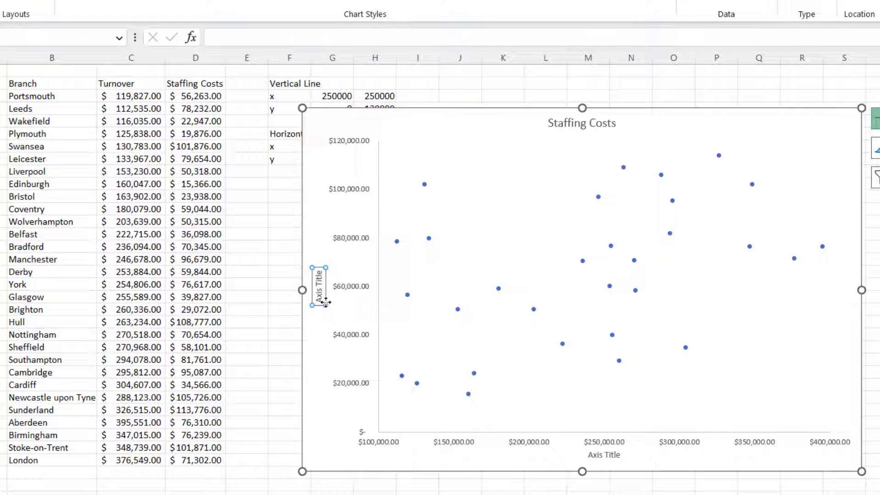
click(221, 36)
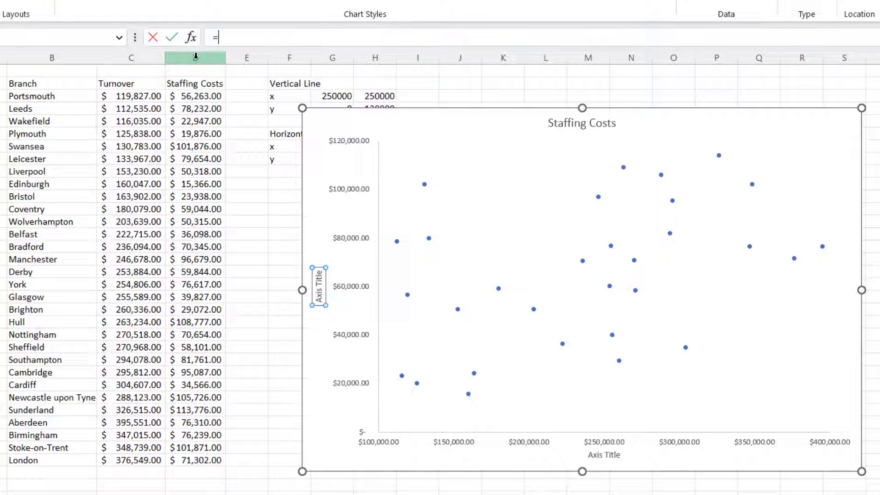
click(189, 84)
key(Return)
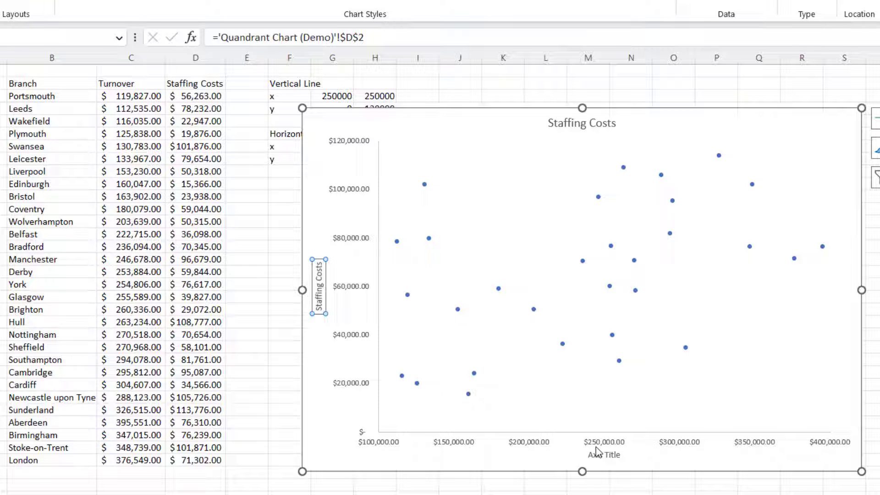
Link the horizontal axis title to the Turnover header in C2.
click(615, 457)
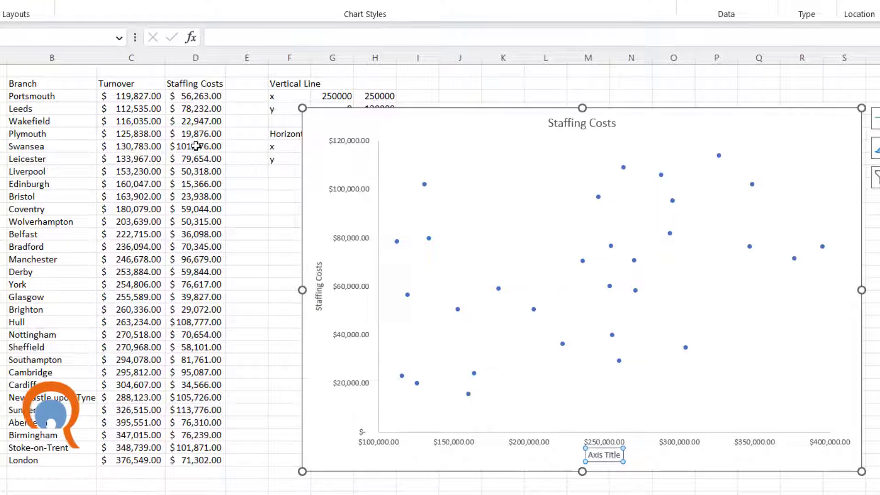
click(213, 37)
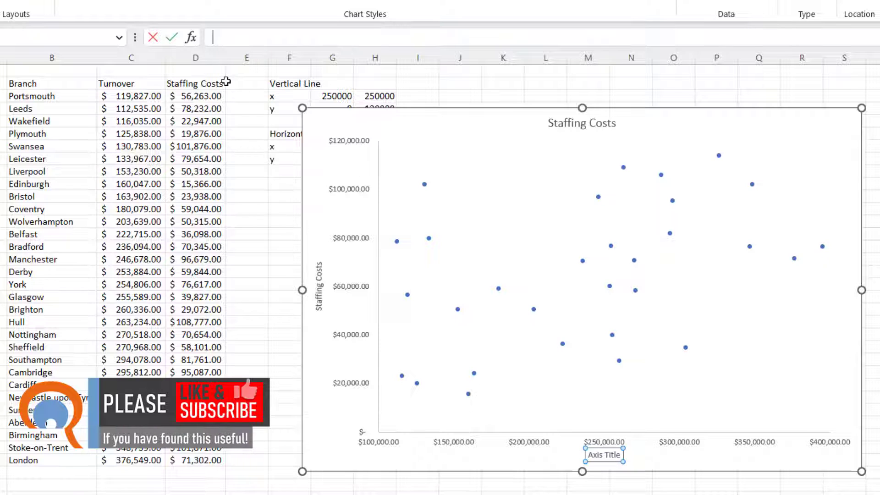
click(148, 84)
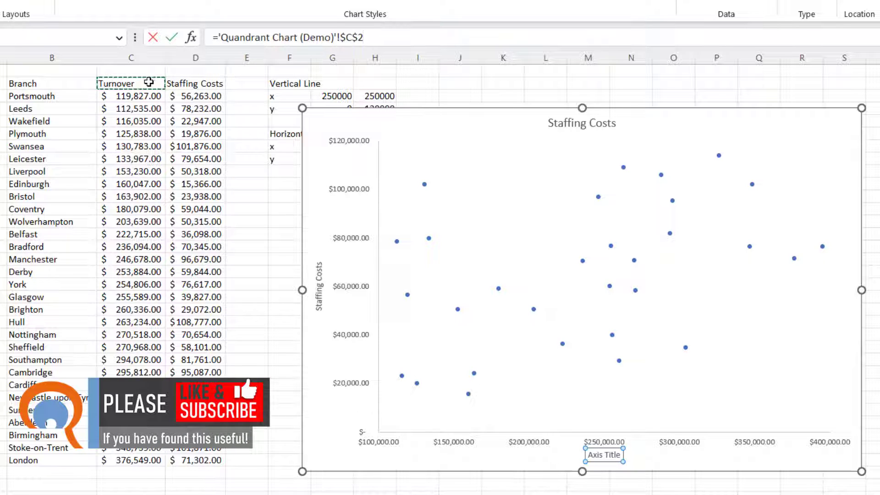
key(Return)
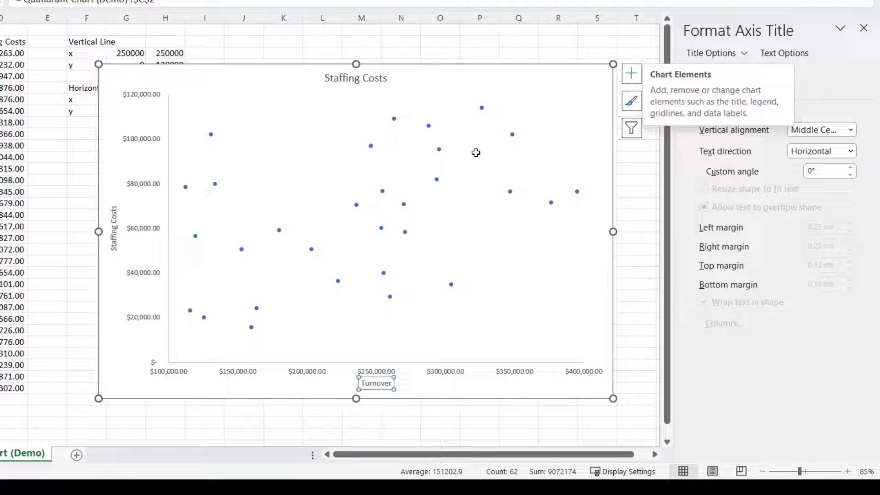
Replace the Y-value data labels with branch names from cells B3:B32.
click(632, 79)
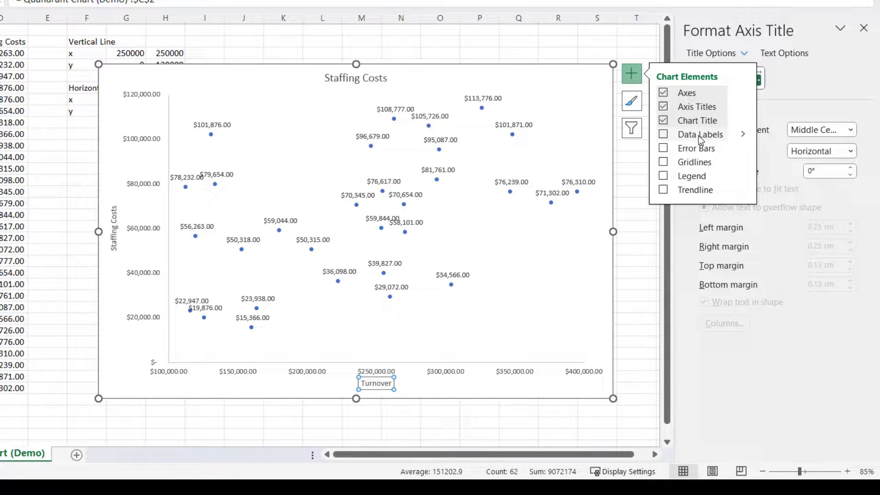
click(743, 136)
click(789, 243)
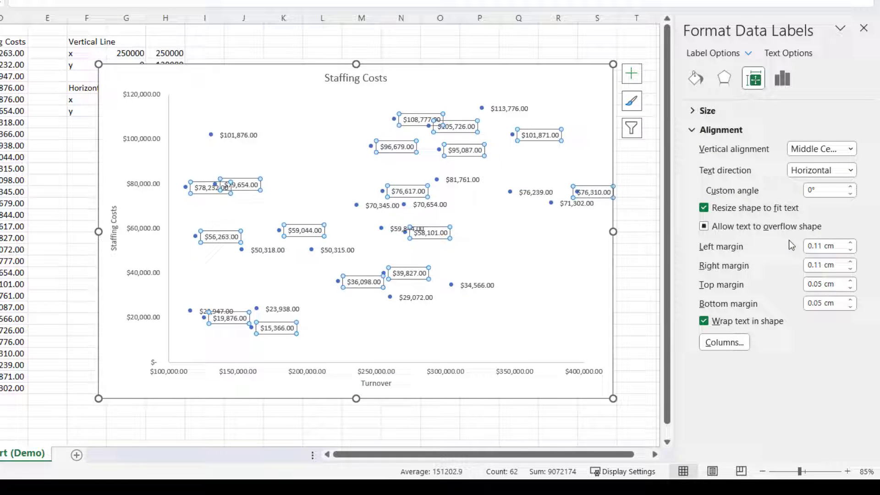
click(784, 80)
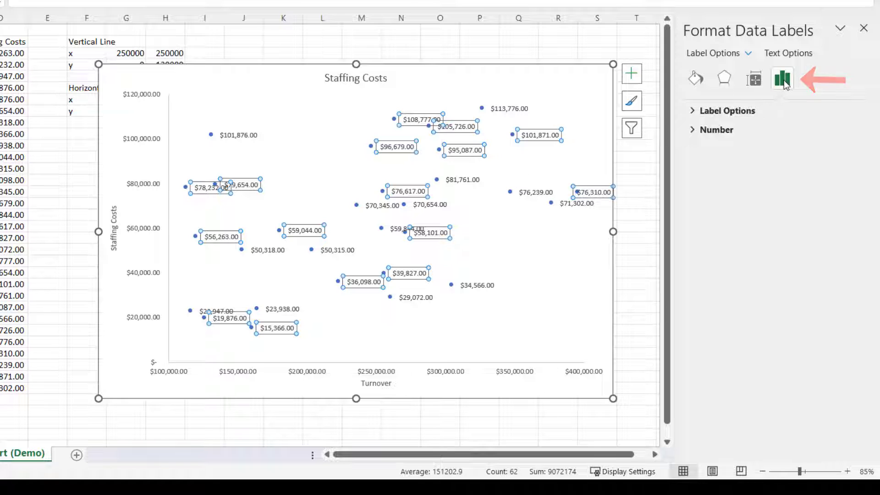
click(739, 112)
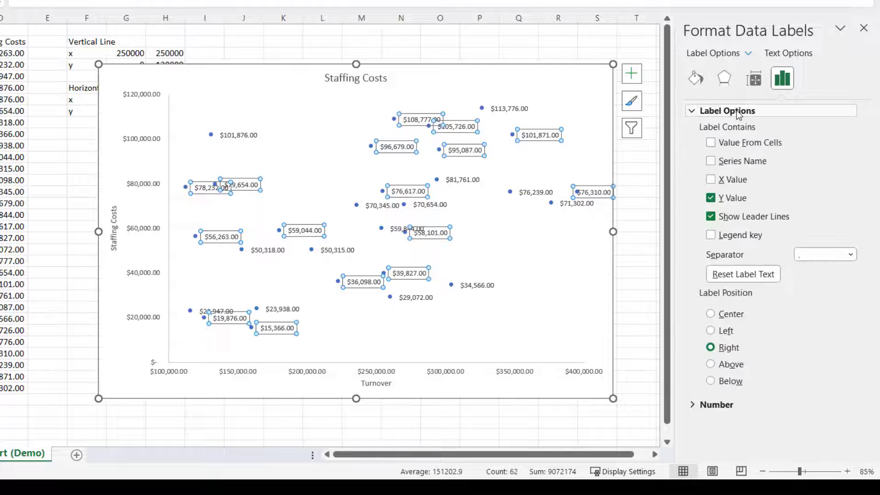
click(711, 198)
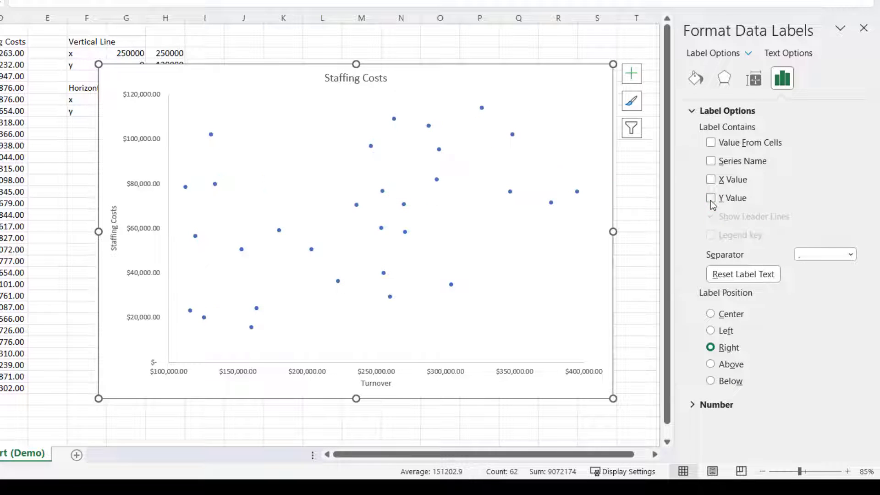
click(711, 143)
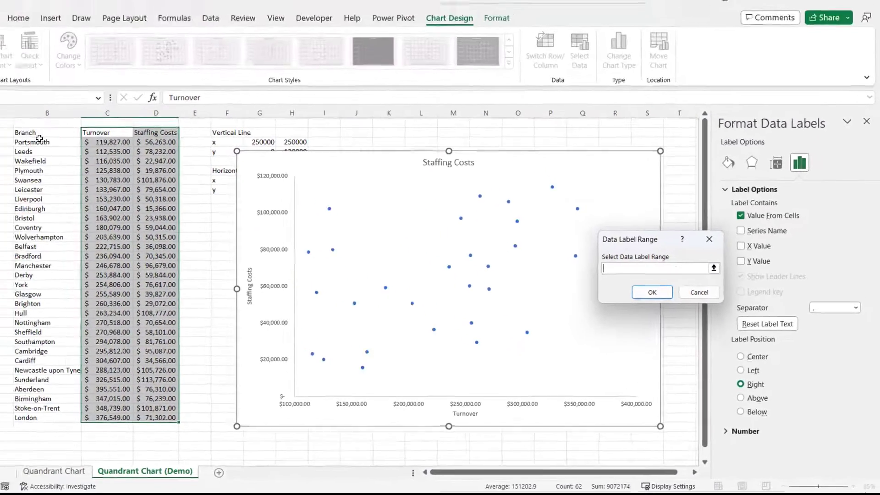
drag(39, 138, 42, 418)
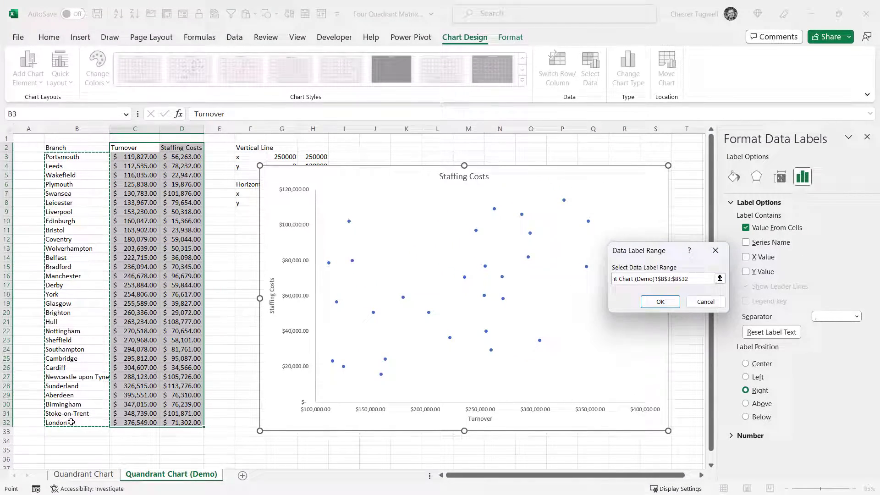
click(660, 302)
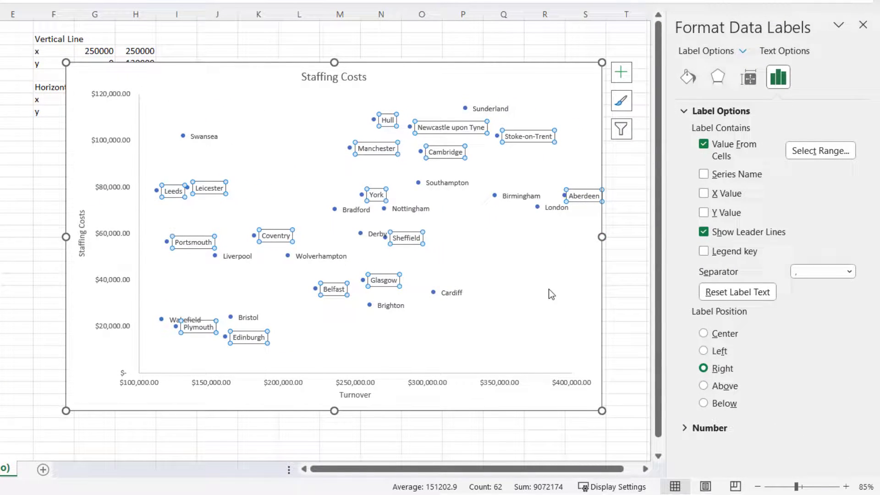
Set the plot area's border to a solid line.
click(270, 133)
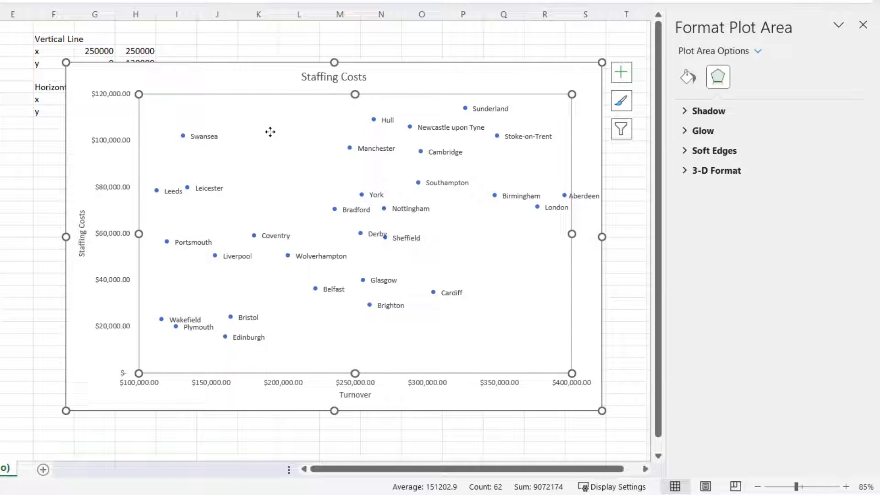
click(689, 80)
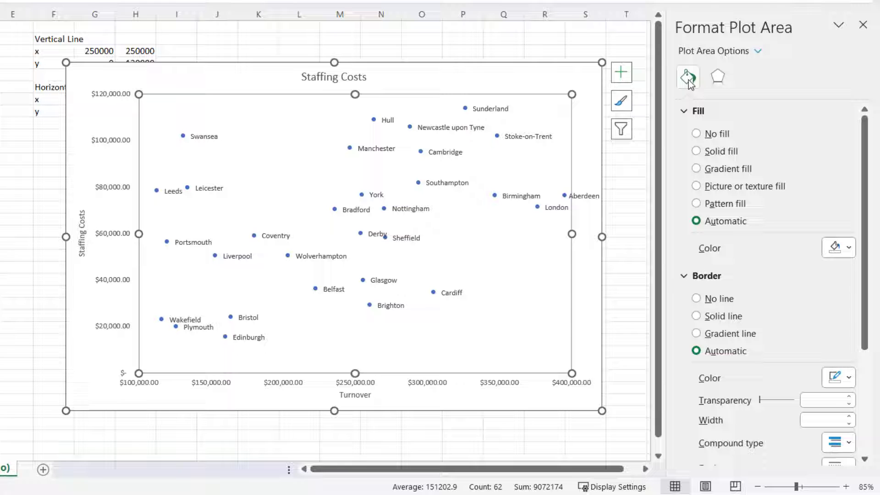
click(686, 276)
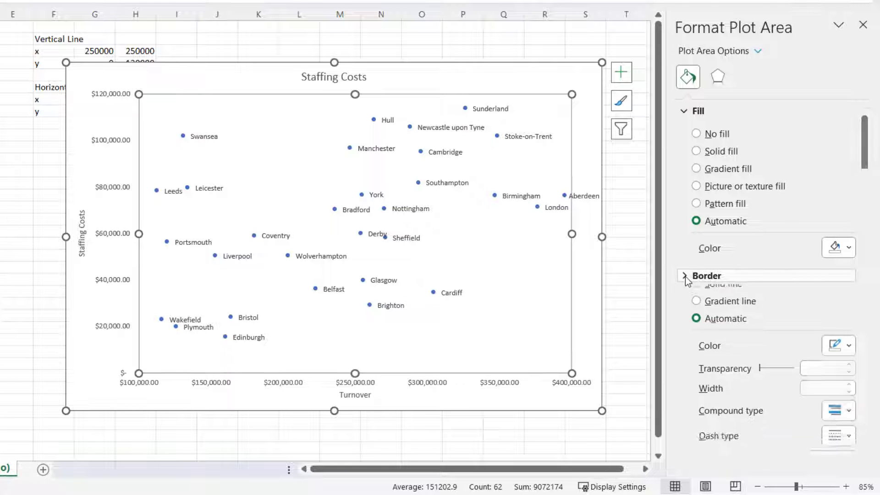
click(686, 277)
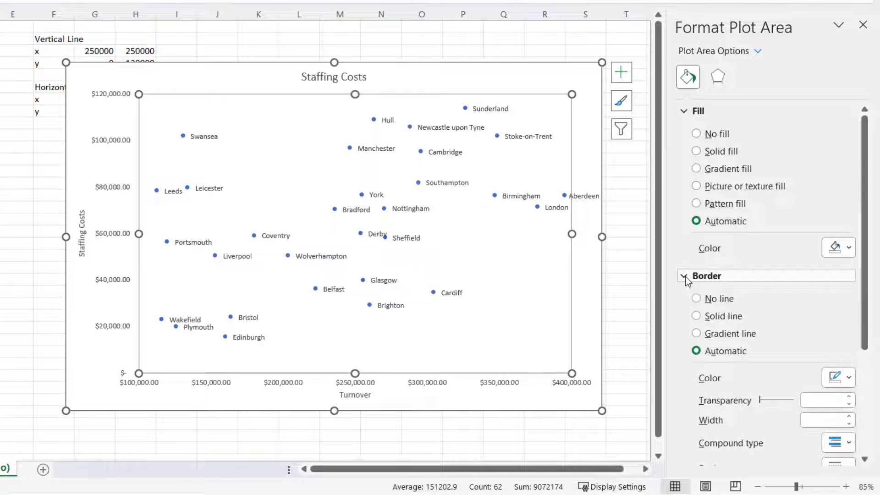
click(697, 316)
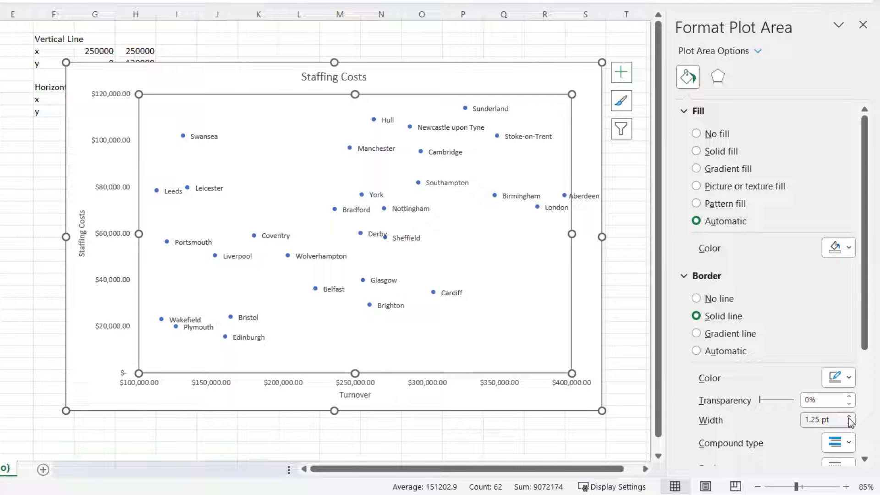
click(504, 51)
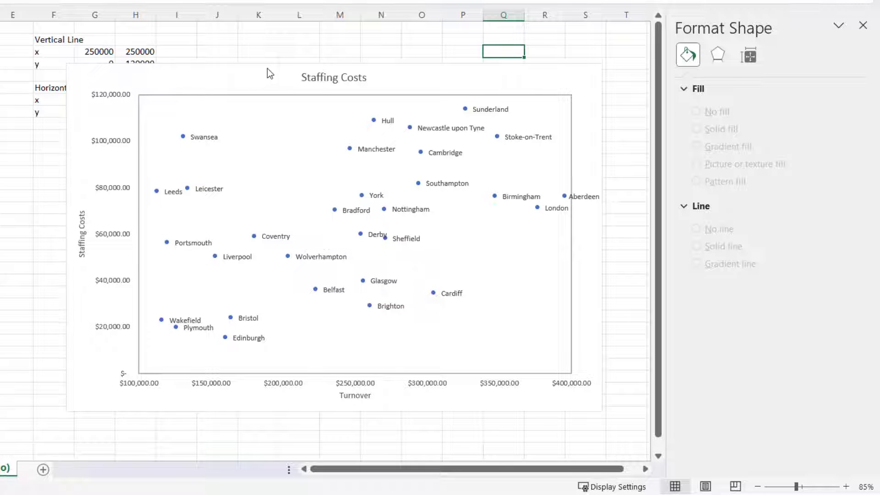
Move the chart up and right, then review the line coordinates in G3:H3, G4:H4, G8:H8 and G7:H7.
drag(267, 69, 370, 29)
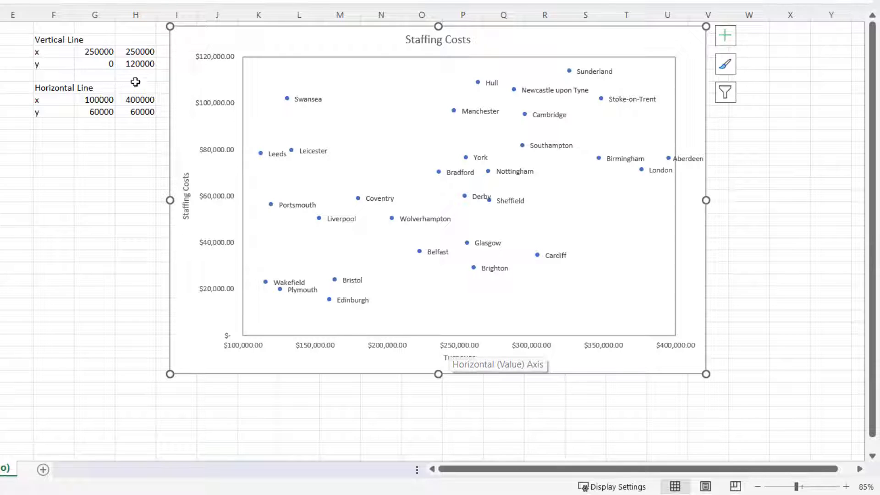
drag(81, 52, 134, 50)
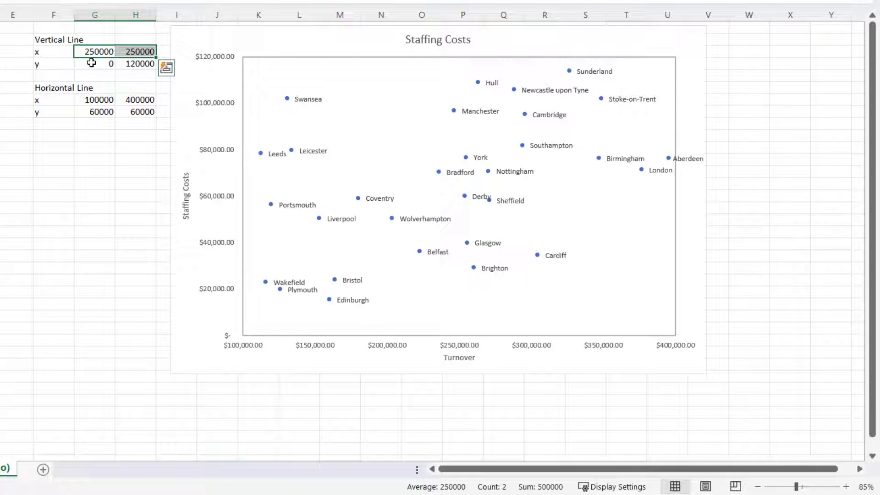
drag(91, 63, 140, 63)
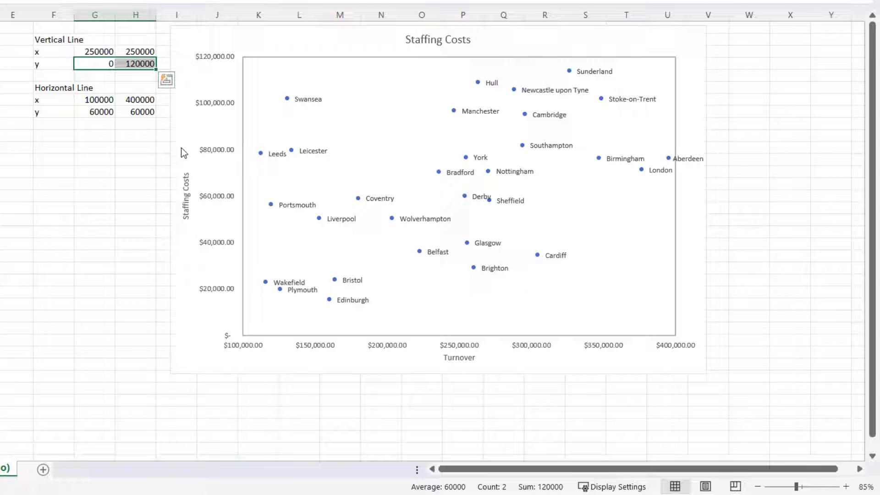
drag(93, 112, 140, 111)
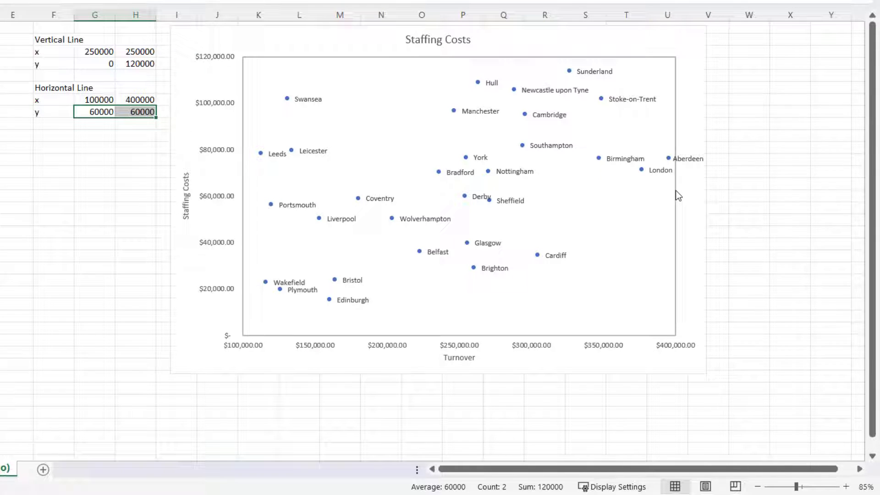
click(92, 99)
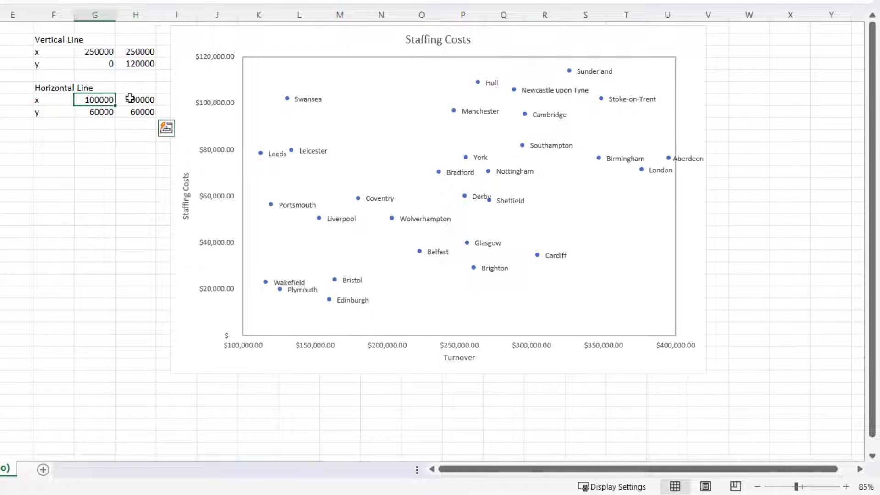
shift+click(129, 99)
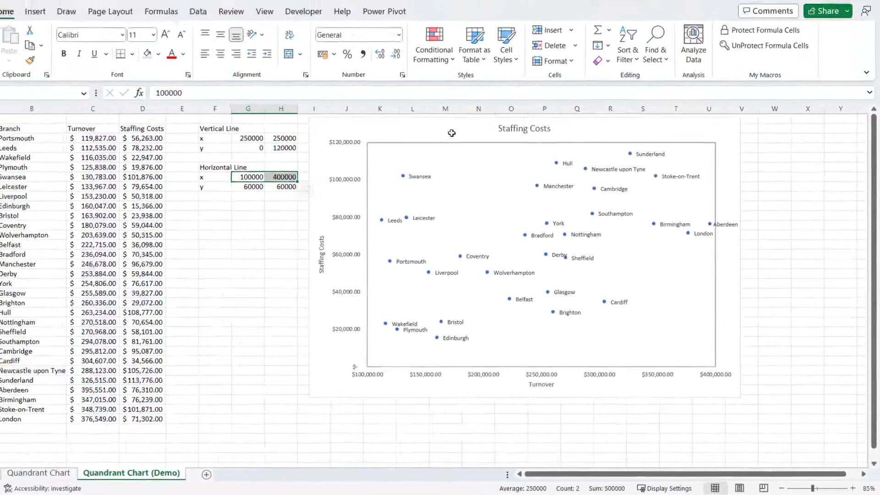
Add a vertical-line series with X values G3:H3 and Y values G4:H4.
click(347, 44)
click(464, 37)
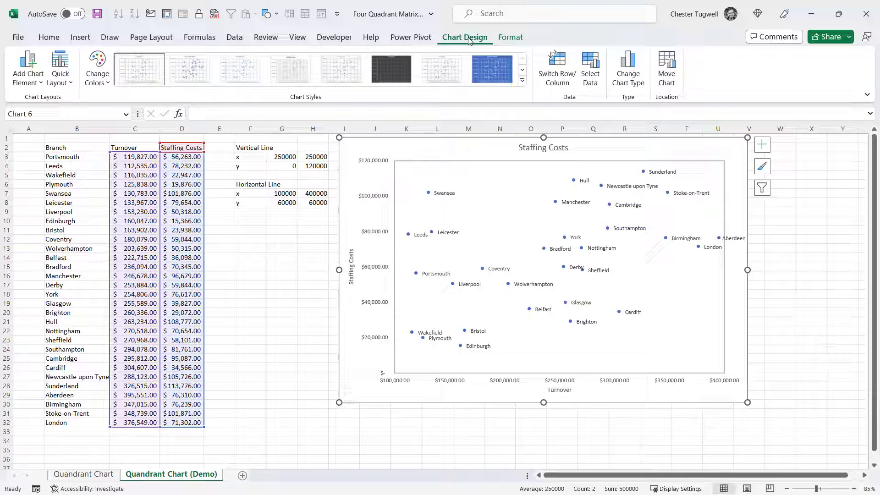
click(590, 79)
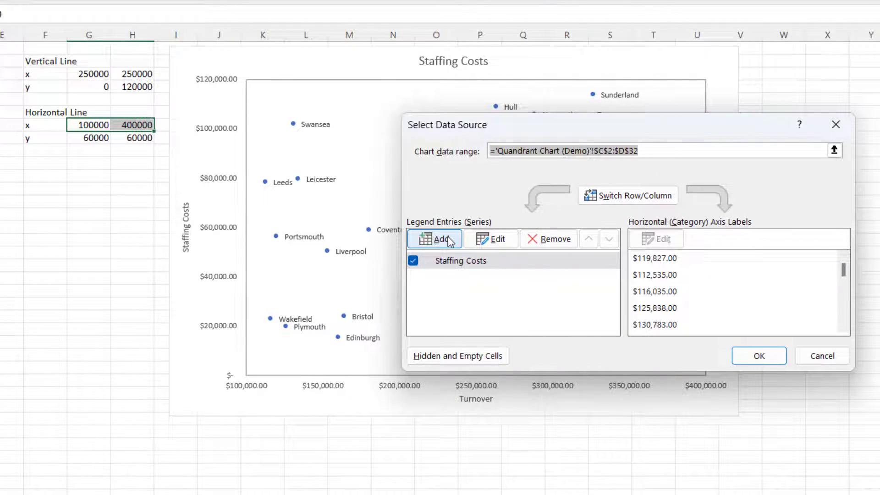
click(450, 239)
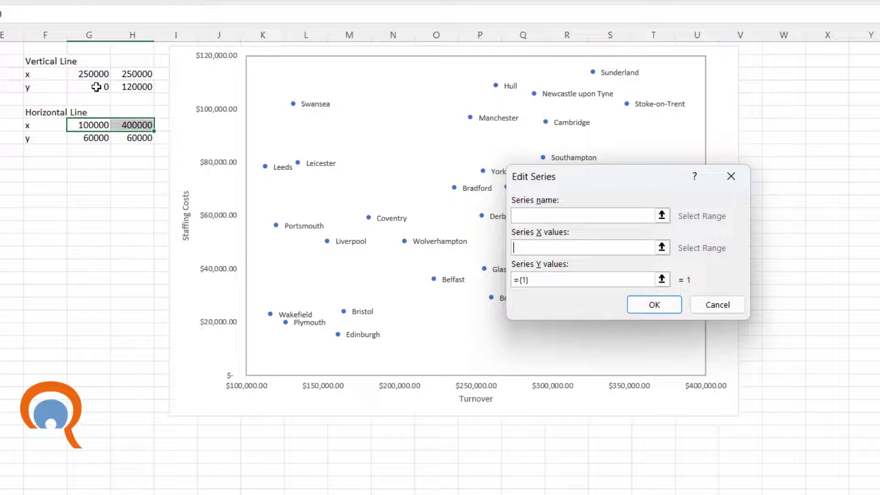
drag(89, 74, 137, 72)
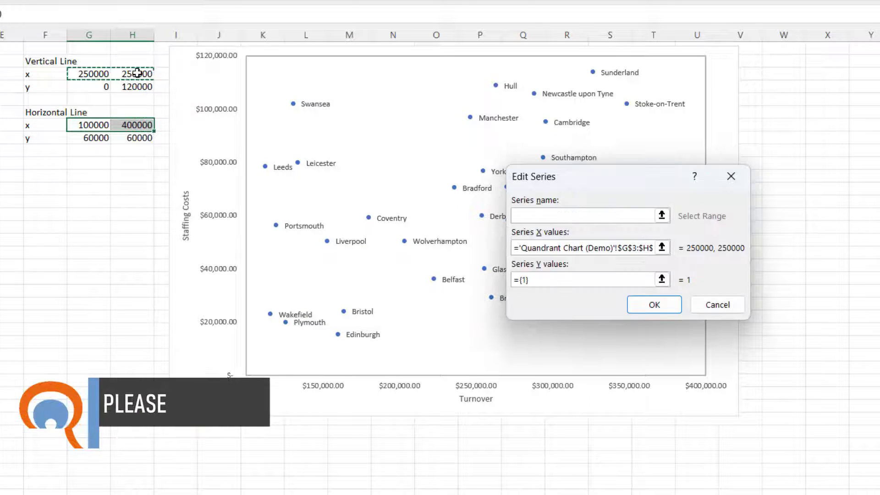
drag(530, 280, 516, 279)
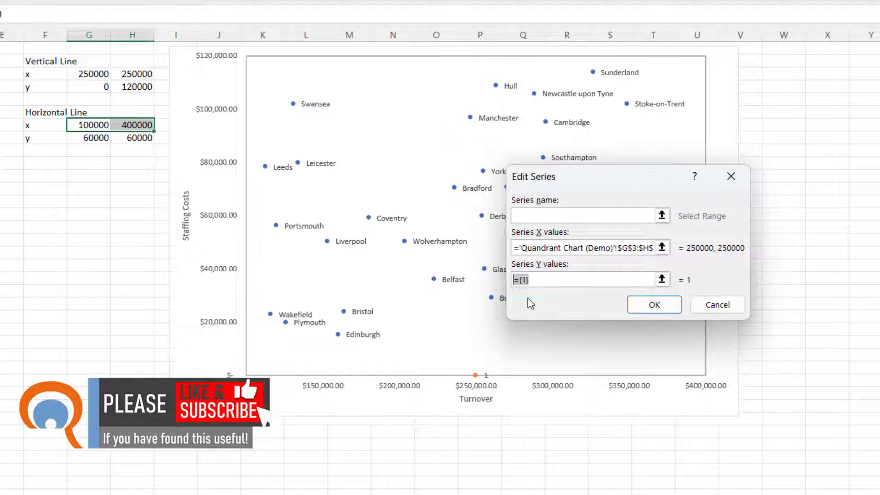
key(BackSpace)
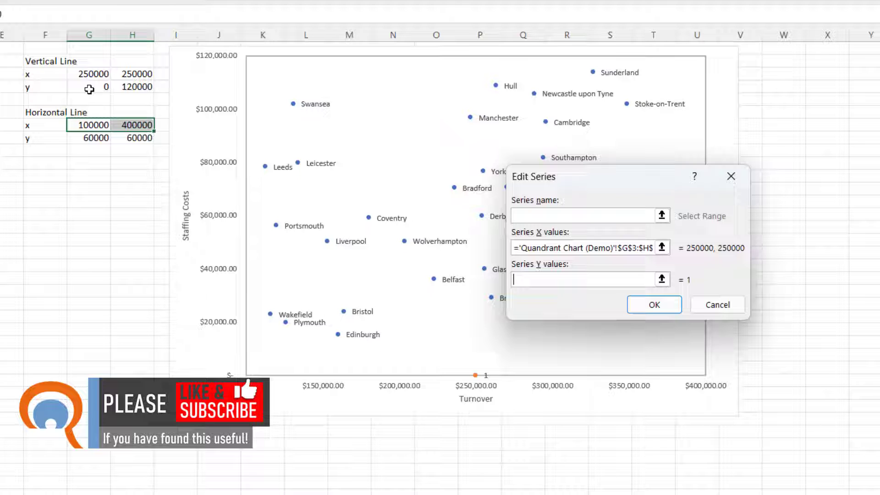
drag(86, 88, 138, 87)
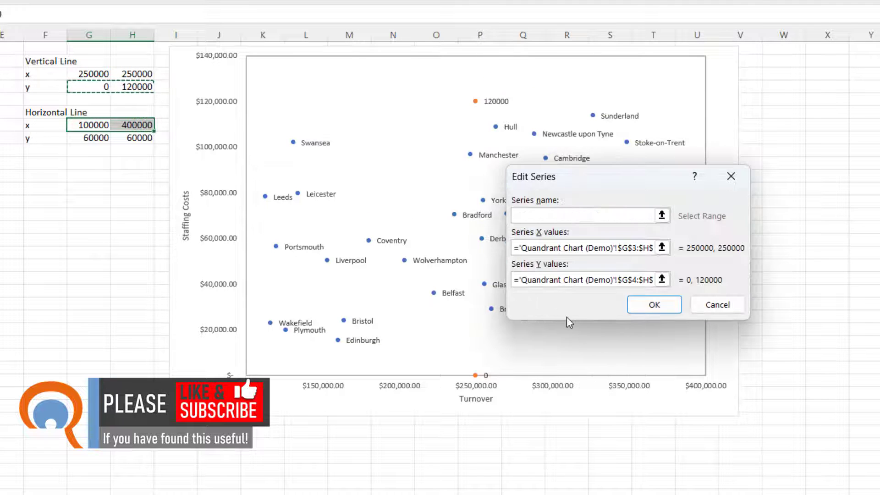
click(660, 304)
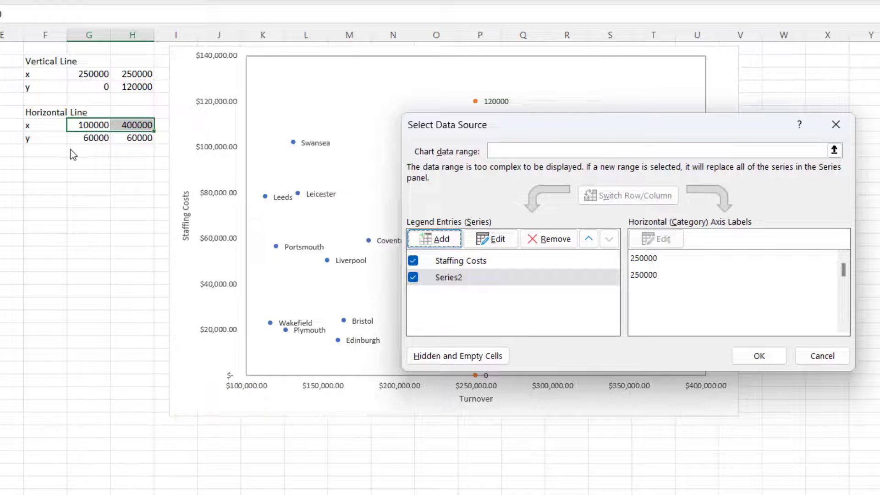
Add a horizontal-line series with X values G7:H7 and Y values G8:H8.
click(441, 240)
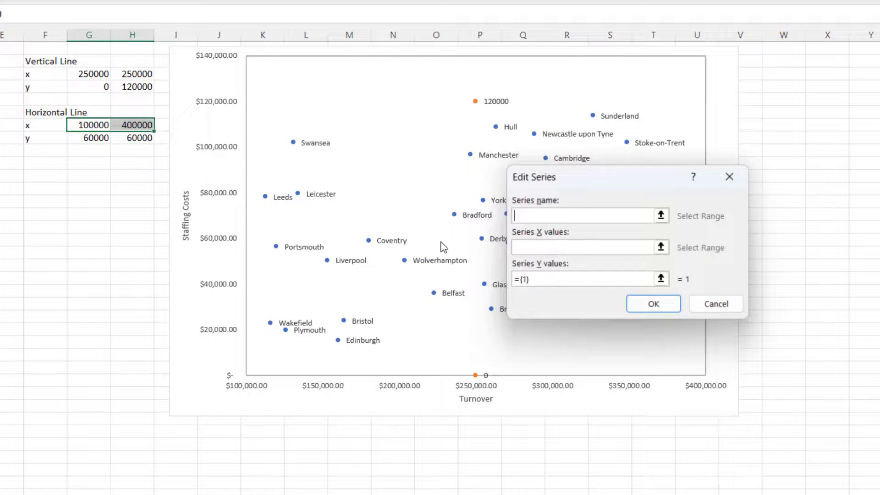
click(538, 250)
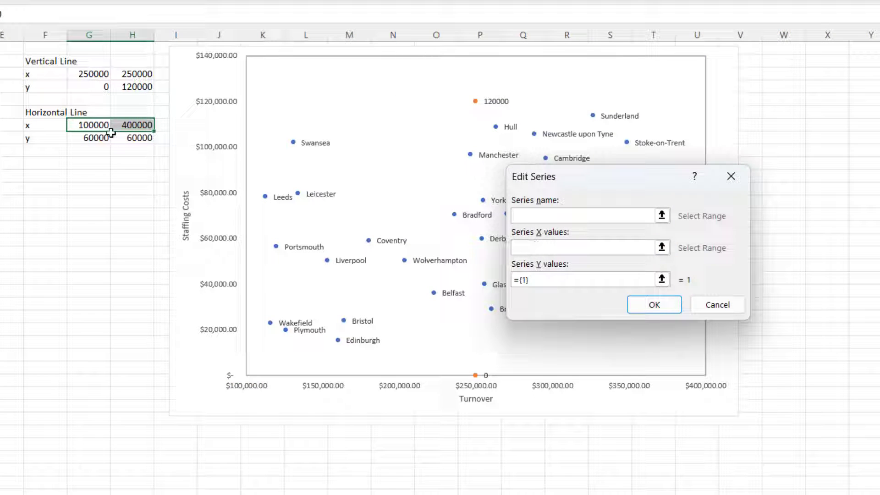
drag(85, 125, 144, 126)
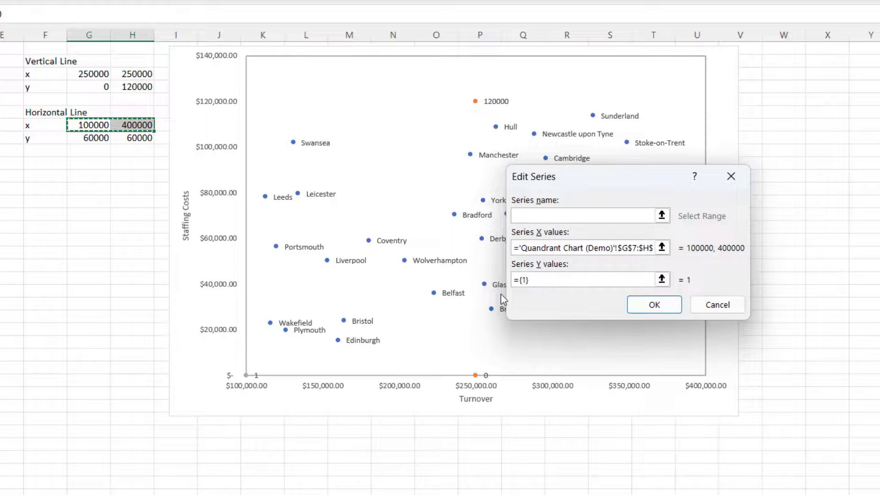
drag(651, 280, 498, 277)
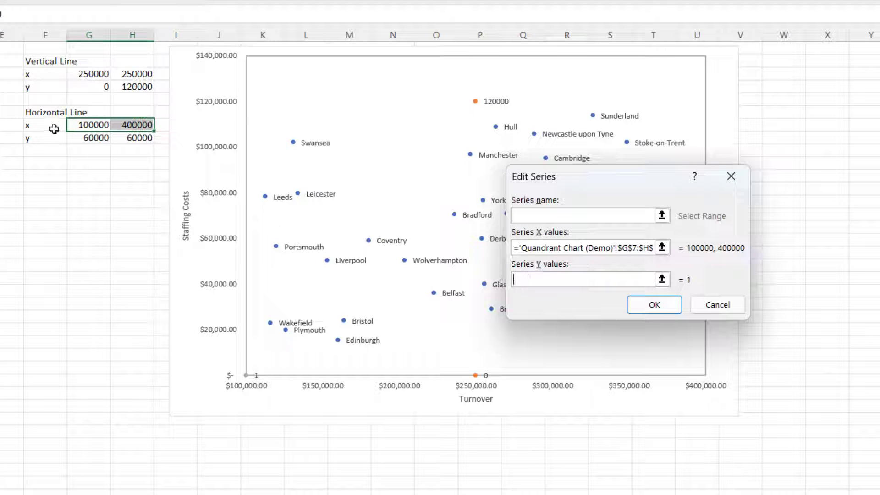
drag(78, 138, 134, 137)
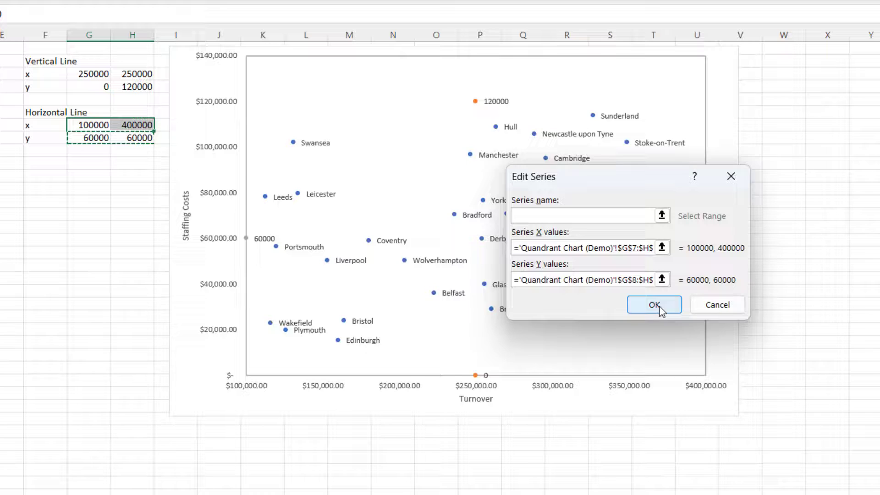
click(658, 308)
click(757, 357)
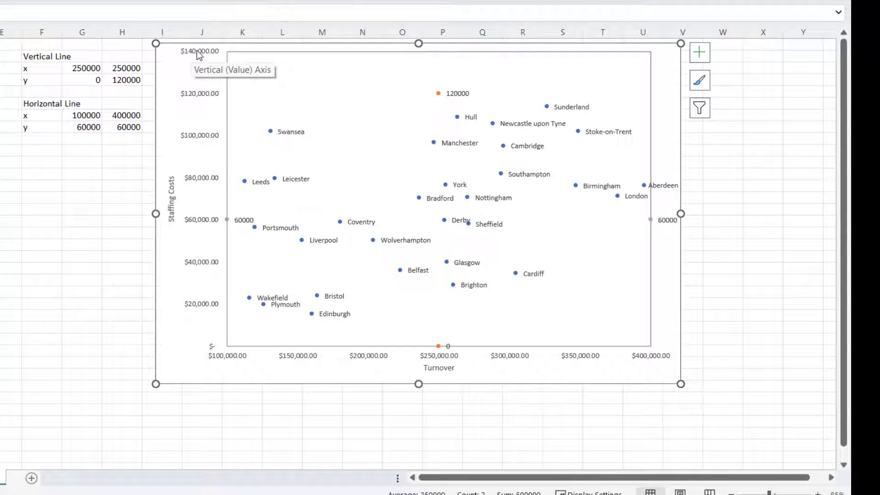
Set the vertical axis maximum bound to 120000.
double_click(195, 95)
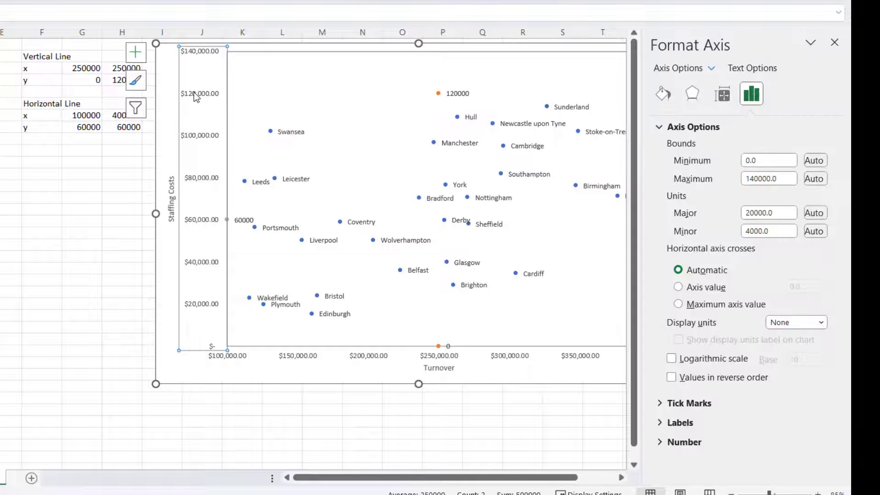
click(753, 179)
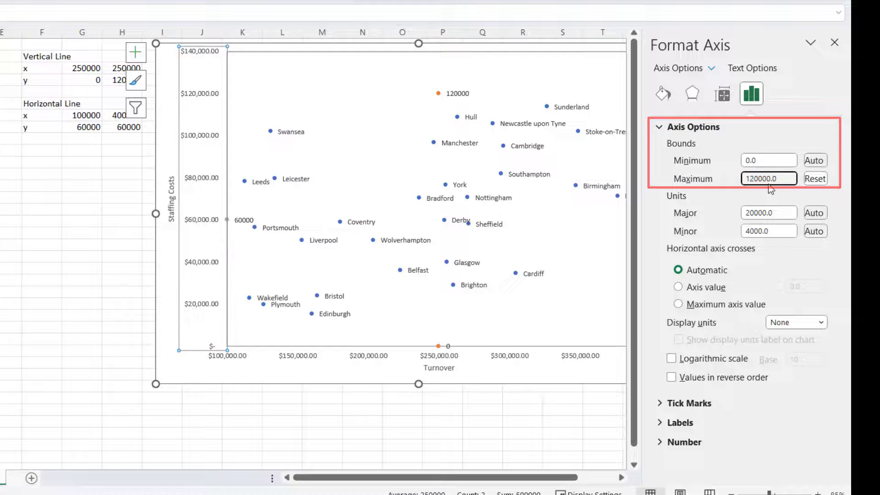
key(Return)
drag(504, 478, 538, 481)
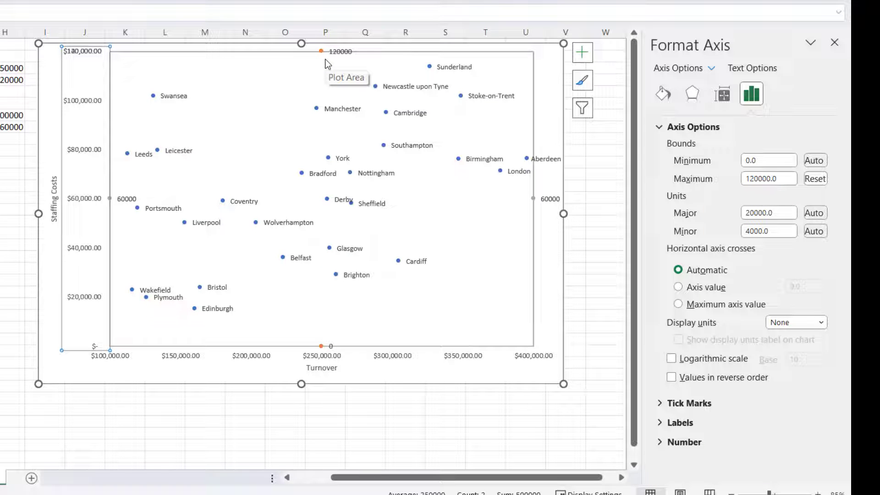
Draw the vertical divider series as a solid 1.25 pt line.
click(321, 347)
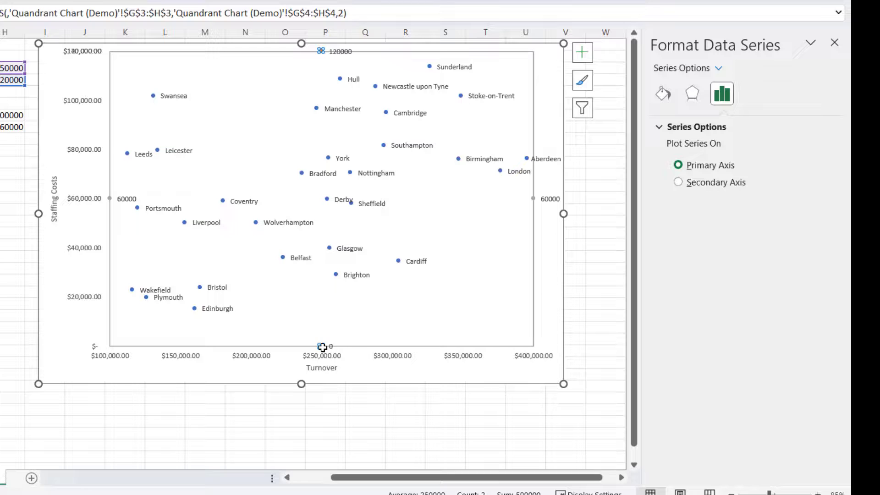
click(666, 96)
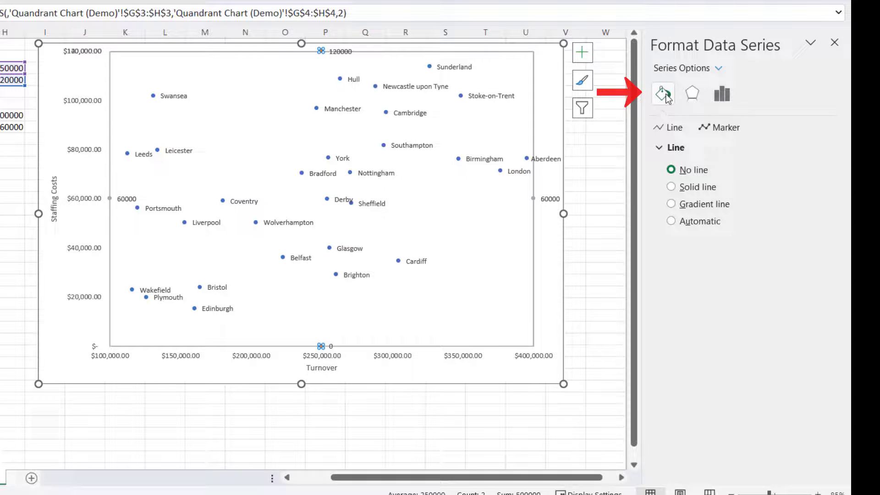
click(669, 152)
click(669, 154)
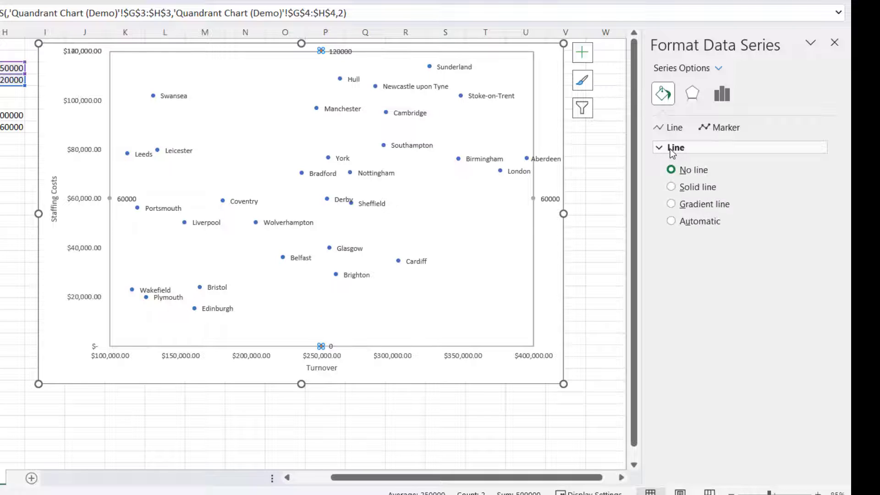
click(672, 187)
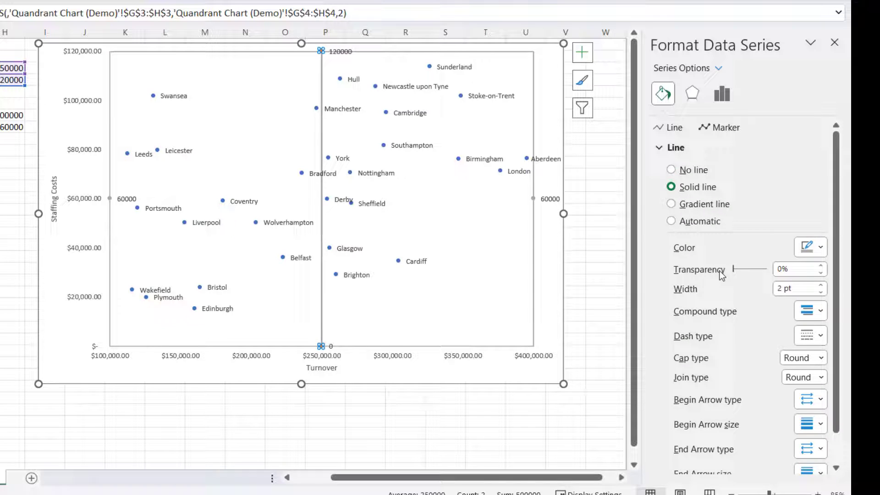
click(821, 292)
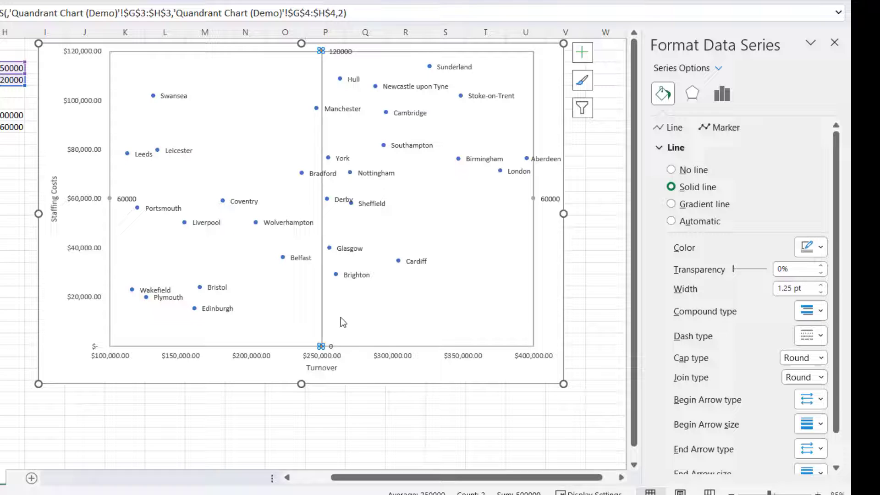
Draw the horizontal divider series as a solid 1.25 pt line.
mouse_move(110, 199)
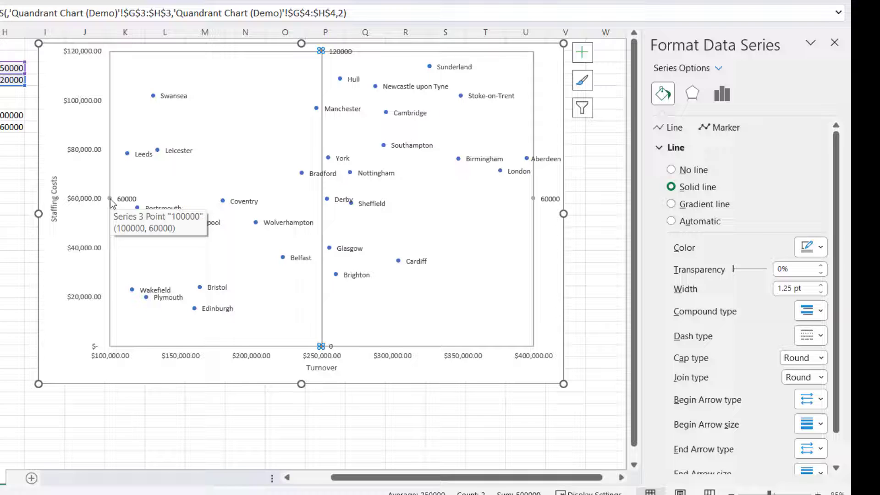
click(111, 199)
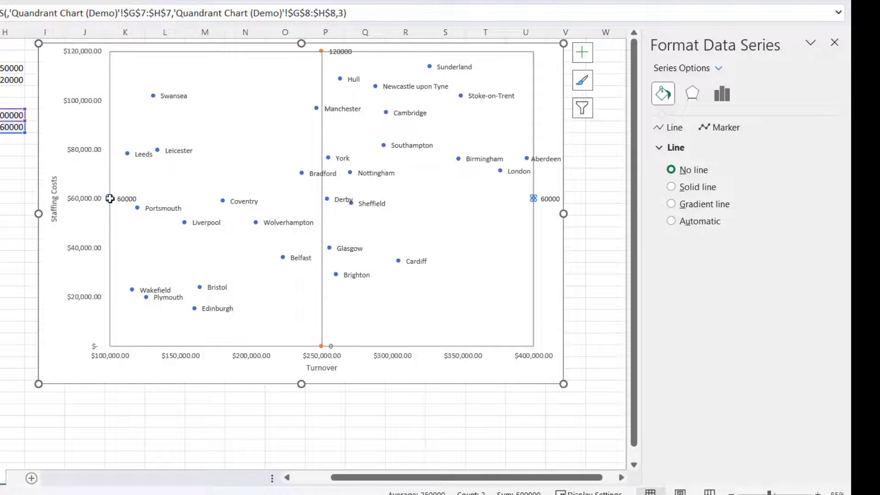
click(689, 187)
click(821, 292)
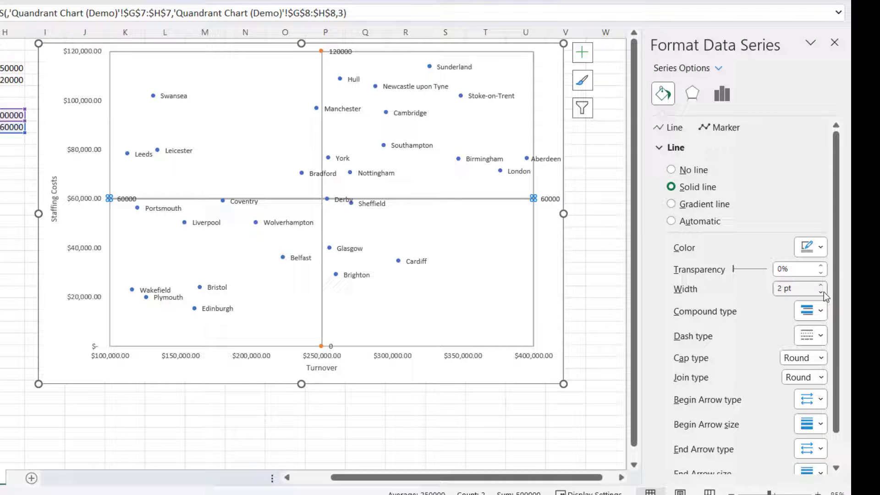
click(821, 292)
click(821, 292)
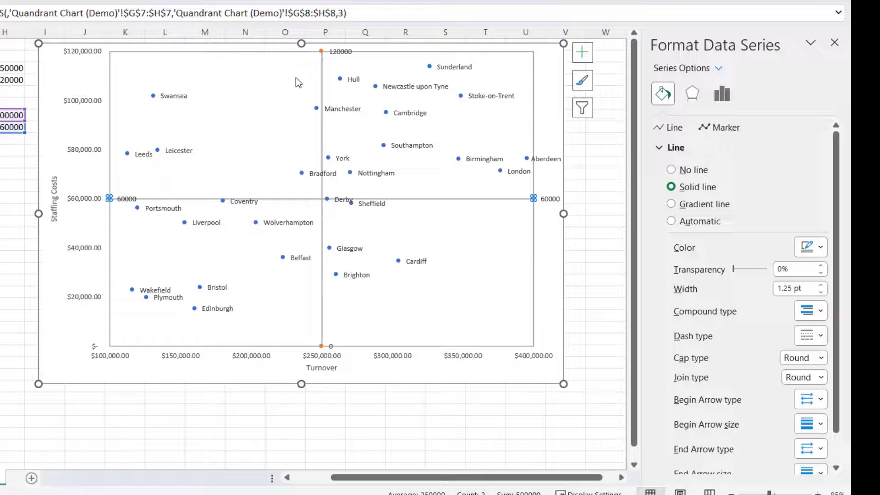
Turn off data labels on the vertical (120000, 0) and horizontal (60000) divider lines.
click(321, 50)
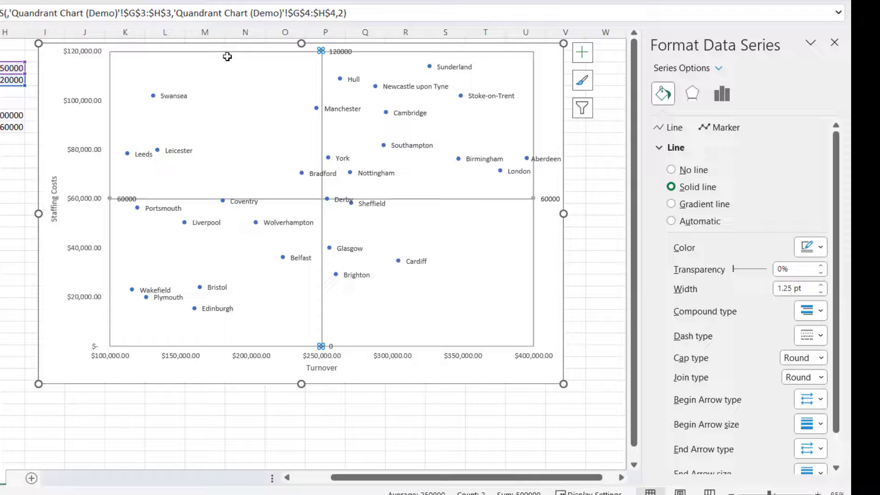
click(581, 53)
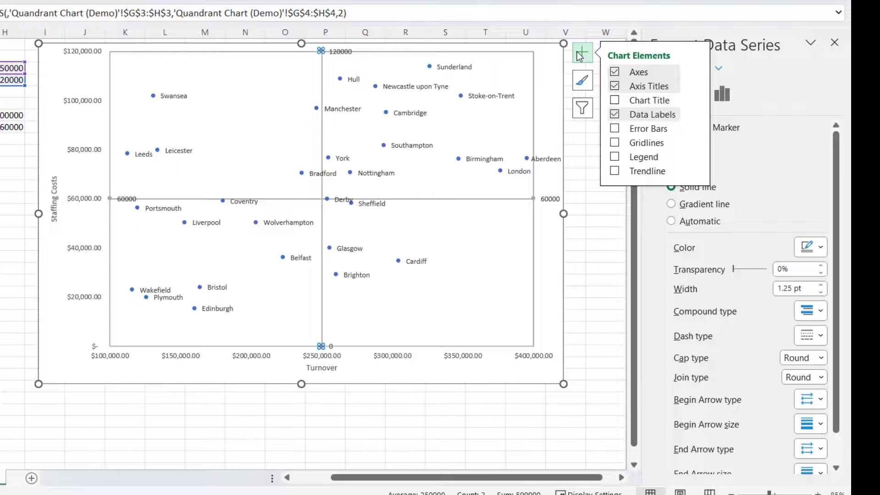
click(615, 114)
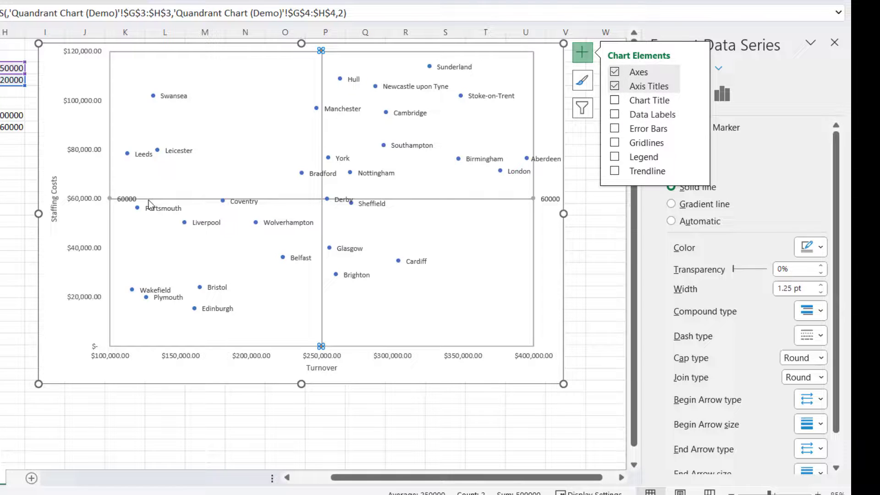
click(111, 200)
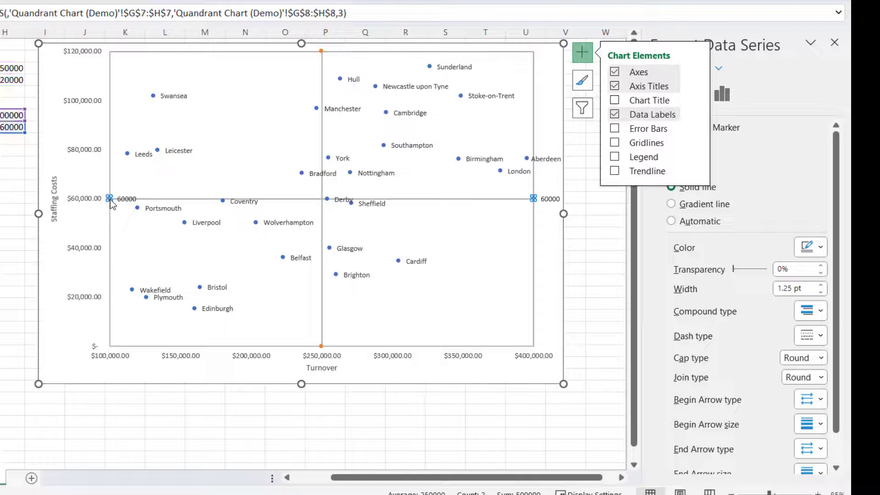
mouse_move(645, 120)
click(615, 114)
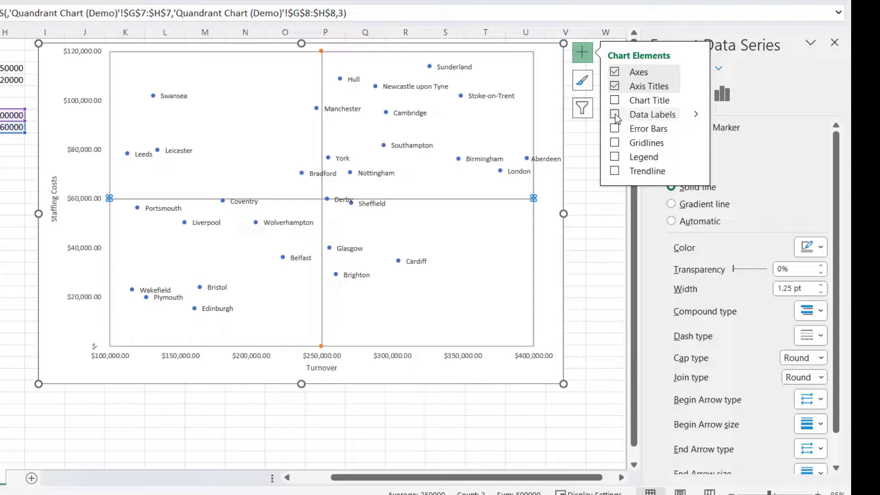